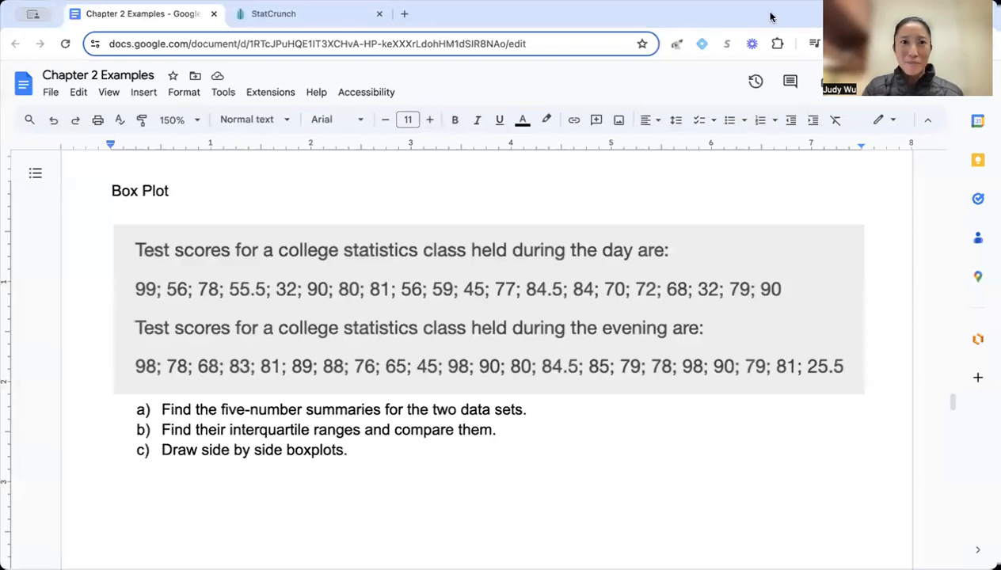
# - Switch to the StatCrunch data table of day and evening test scores and enlarge the page to 125%
pyautogui.click(269, 14)
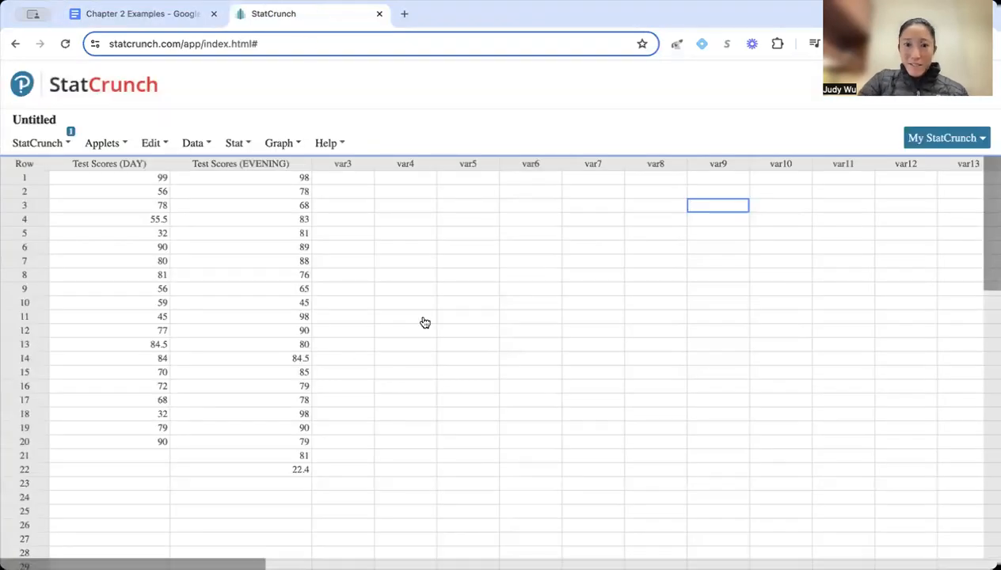
pyautogui.hotkey('ctrl', '+')
pyautogui.hotkey('ctrl', '+')
pyautogui.scroll(-2, 511, 286)
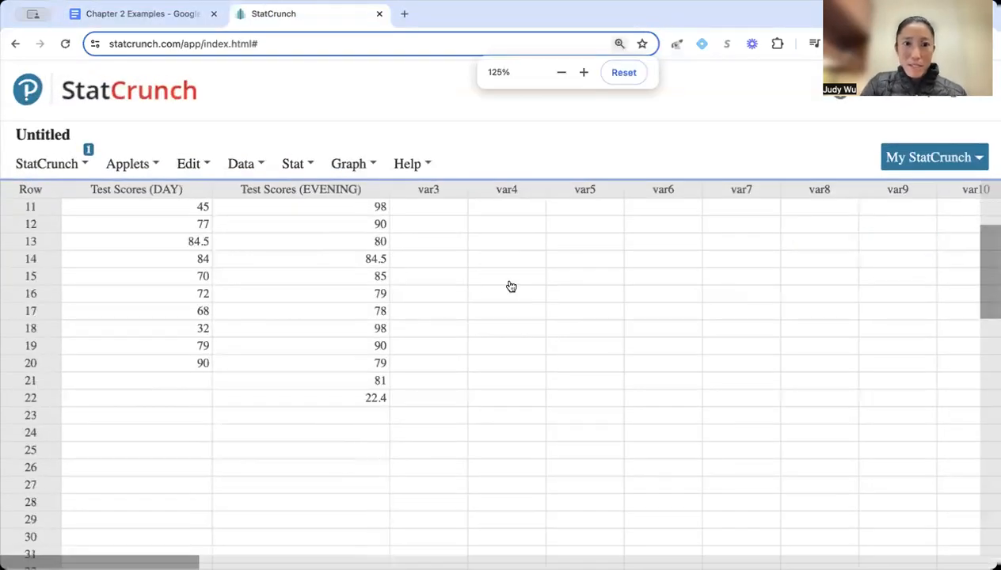
pyautogui.scroll(2, 511, 286)
pyautogui.scroll(-1, 510, 286)
pyautogui.scroll(1, 511, 285)
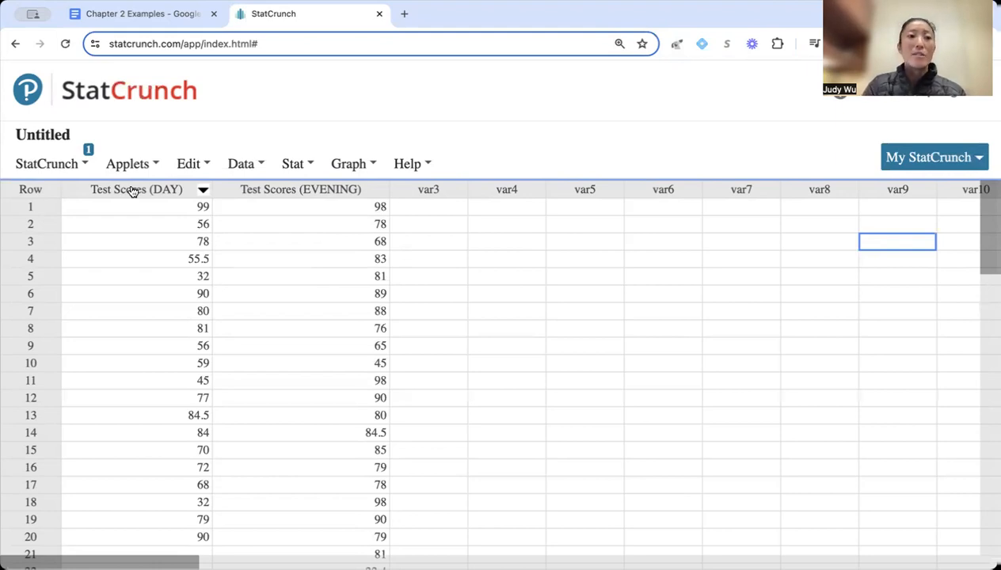
# - Examine the entered values in the Test Scores (DAY) and Test Scores (EVENING) columns from the first to the last row
pyautogui.click(174, 206)
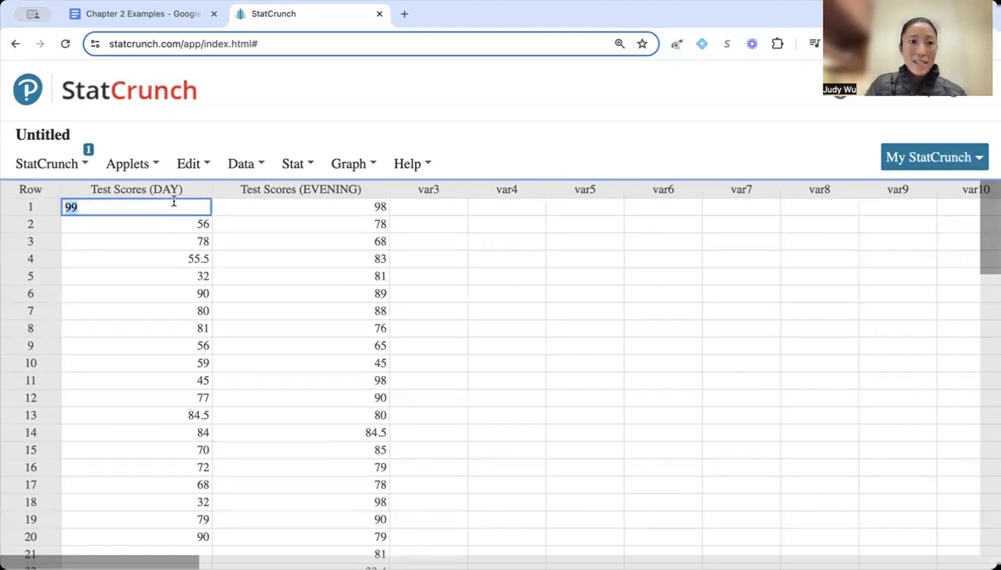
pyautogui.scroll(-5, 166, 282)
pyautogui.click(160, 272)
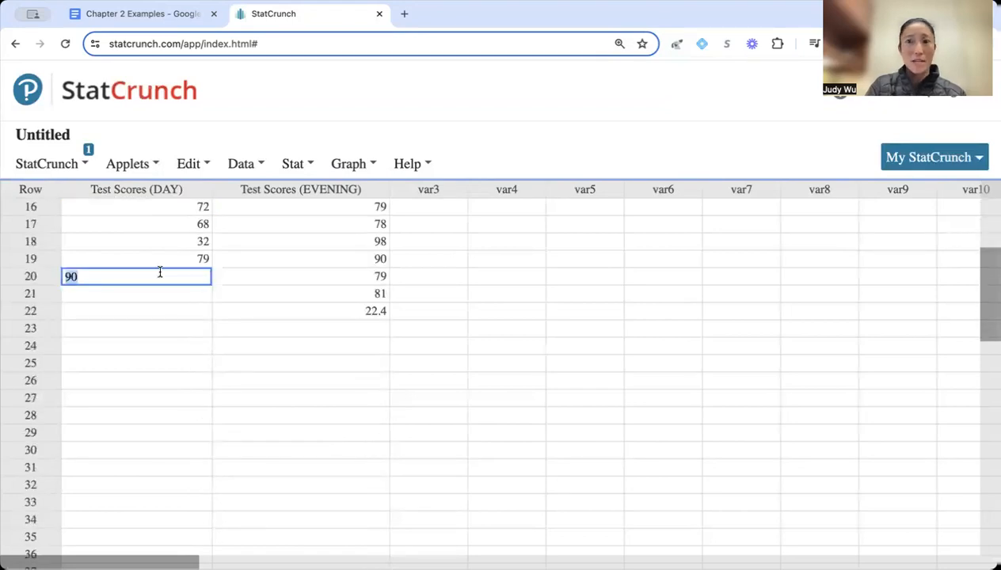
pyautogui.click(362, 311)
pyautogui.click(472, 294)
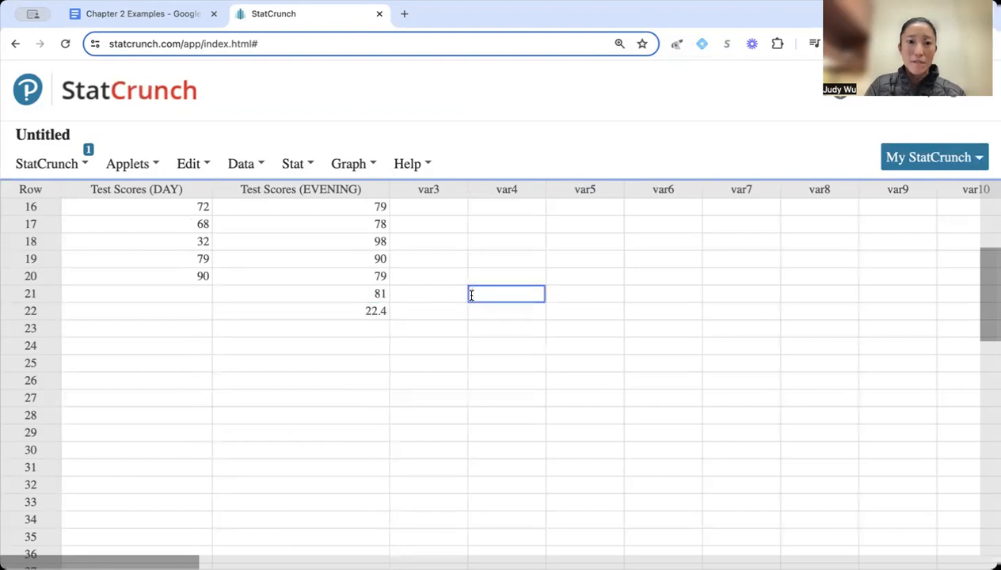
pyautogui.scroll(5, 279, 316)
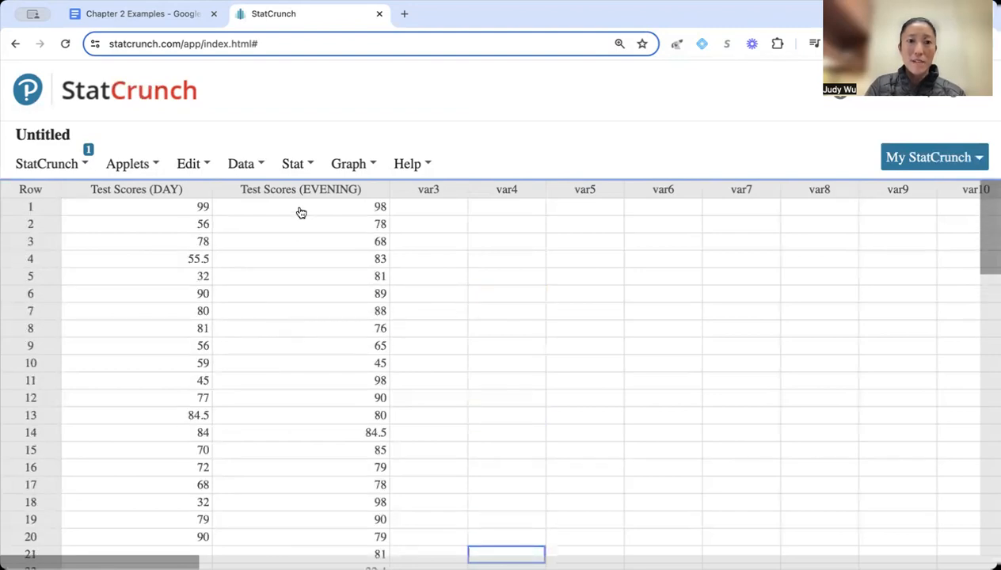
pyautogui.scroll(-20, 306, 403)
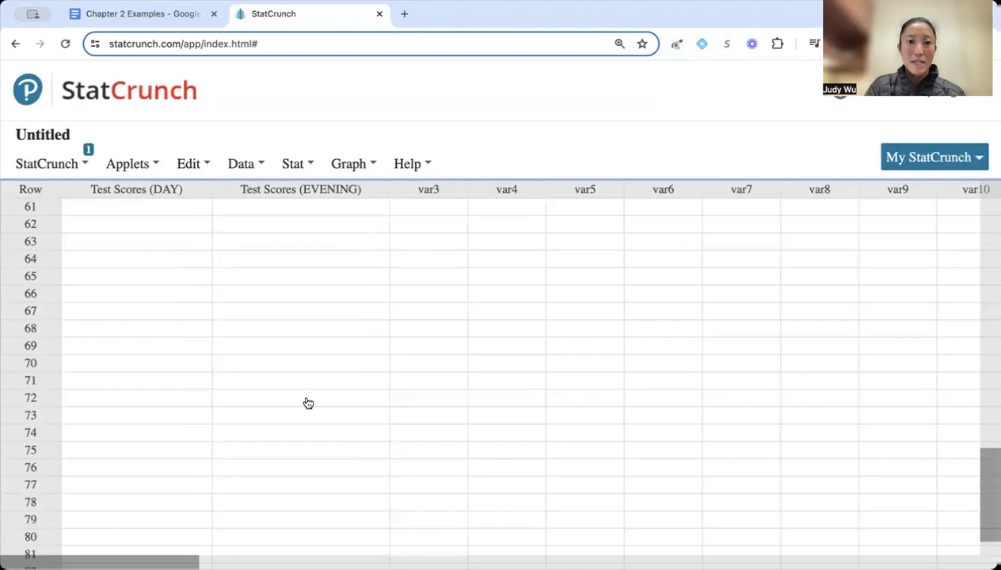
pyautogui.scroll(18, 308, 403)
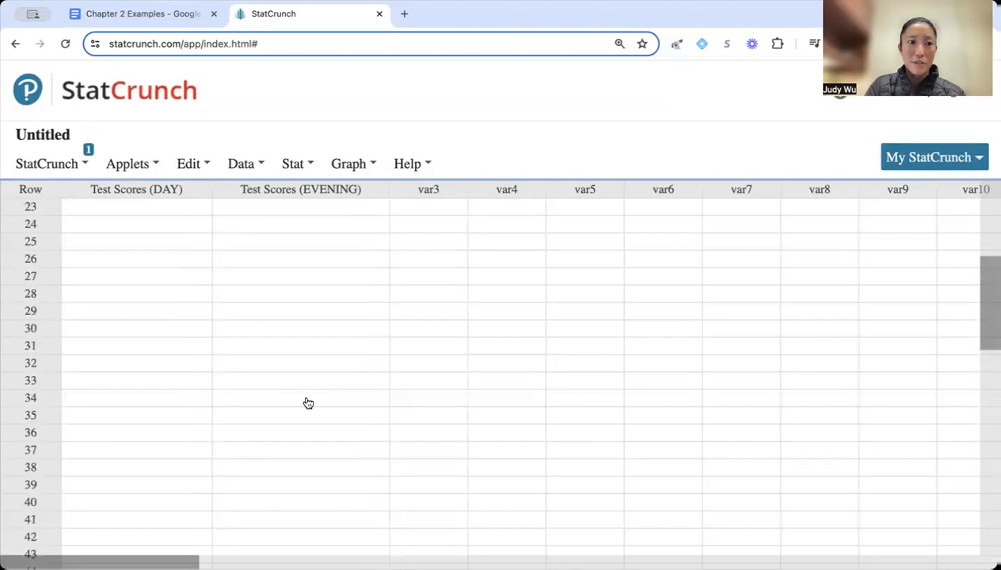
pyautogui.scroll(-2, 308, 403)
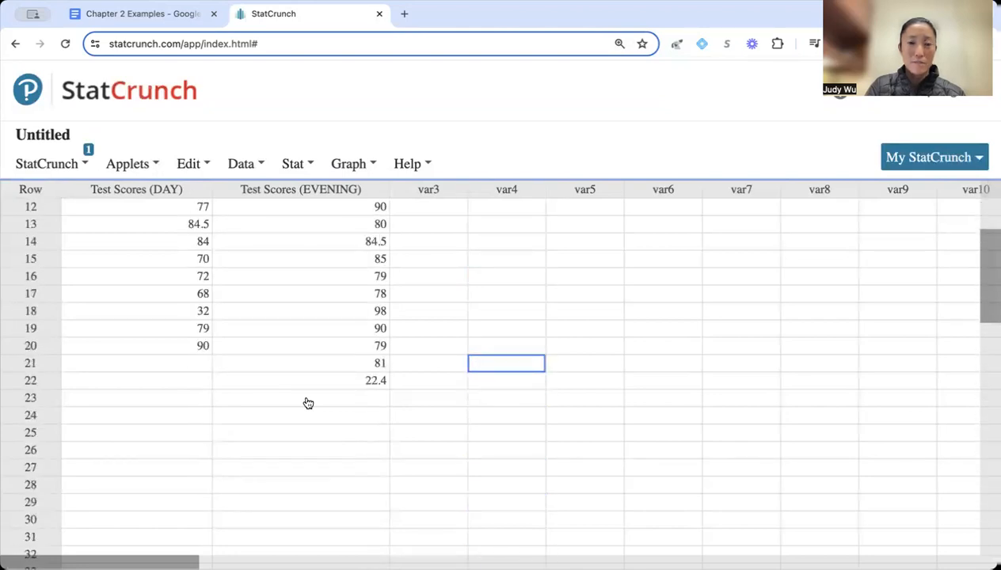
pyautogui.scroll(4, 308, 403)
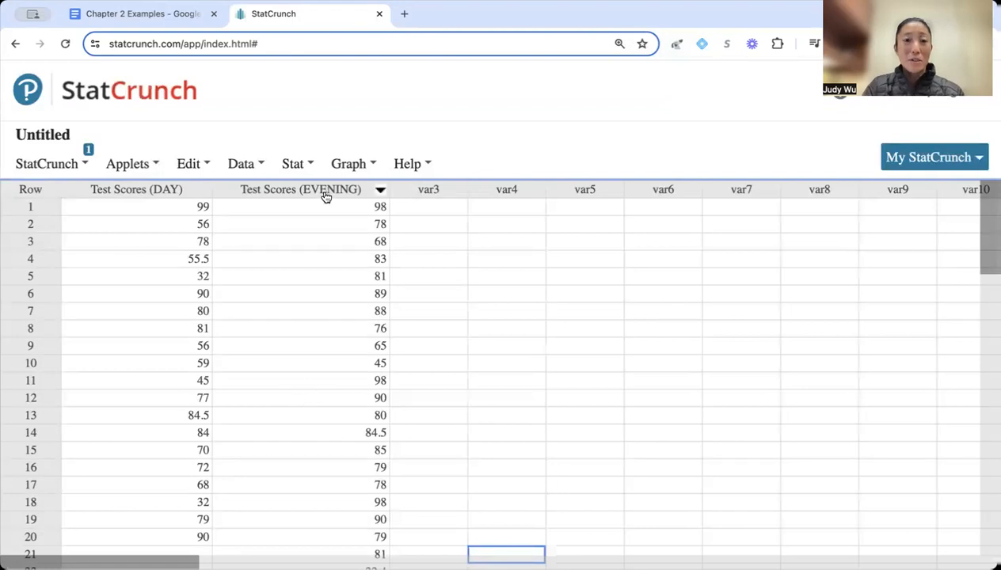
# - Start a boxplot with the Test Scores (EVENING) column selected and leave it without a grouping column
pyautogui.click(358, 161)
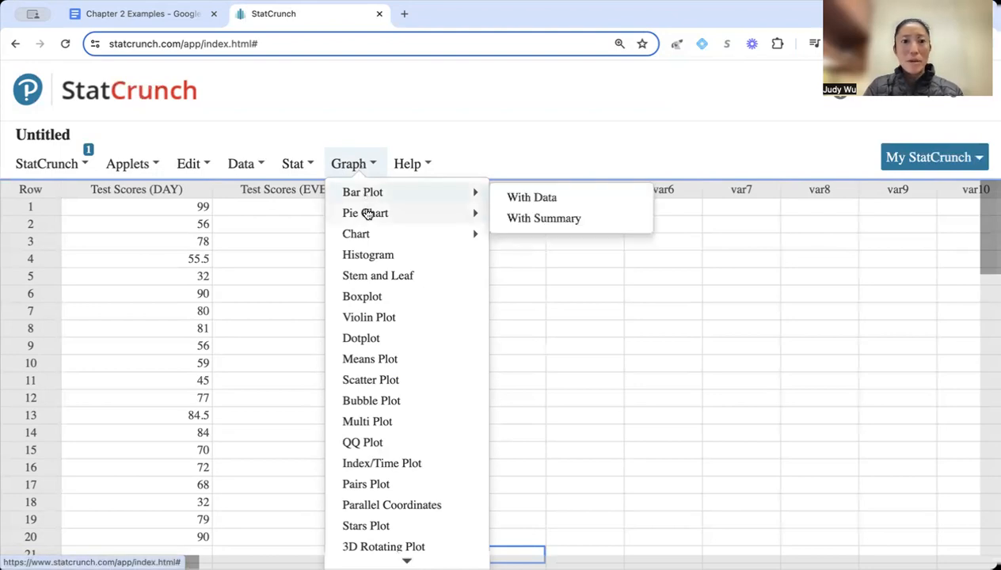
pyautogui.click(369, 305)
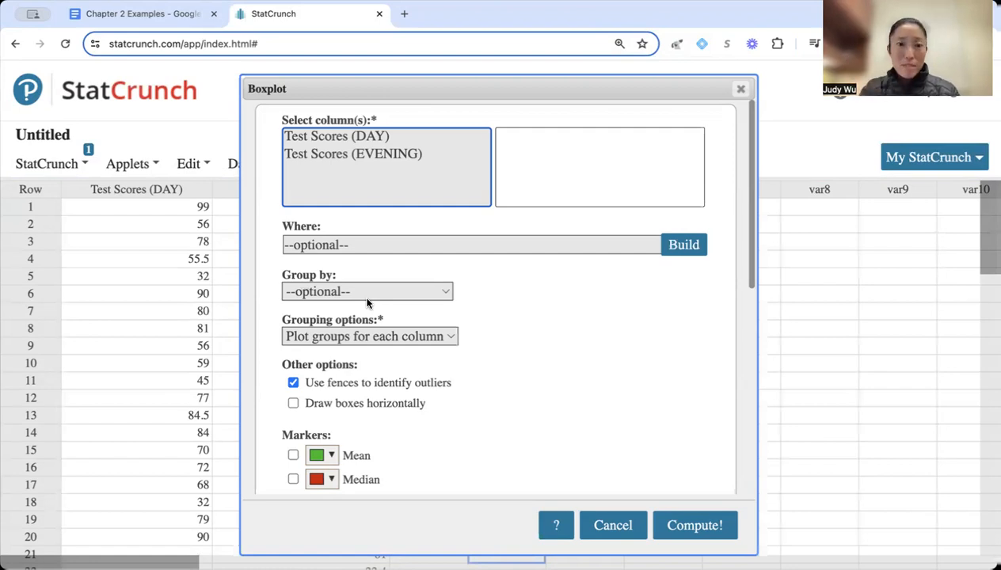
pyautogui.click(321, 138)
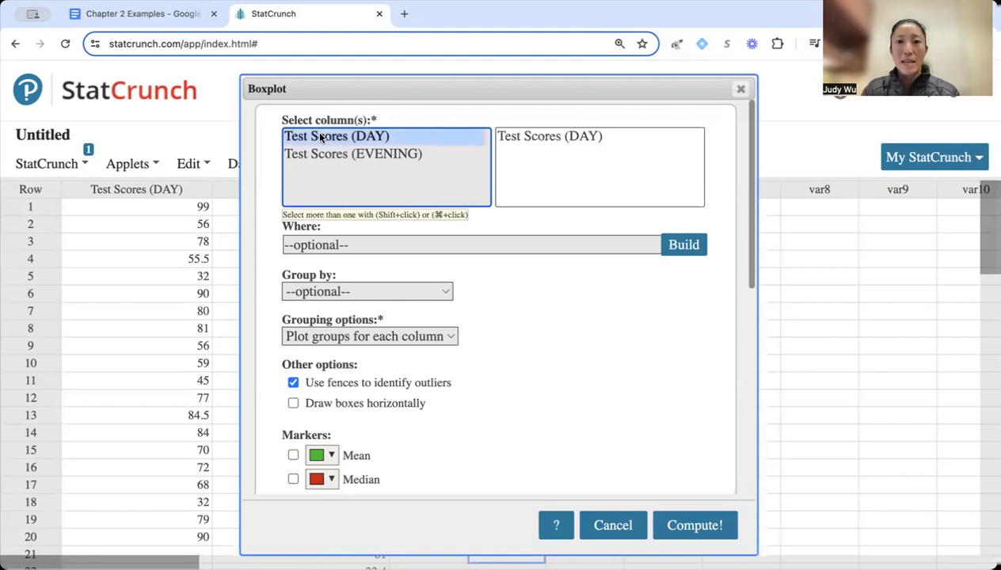
pyautogui.click(322, 155)
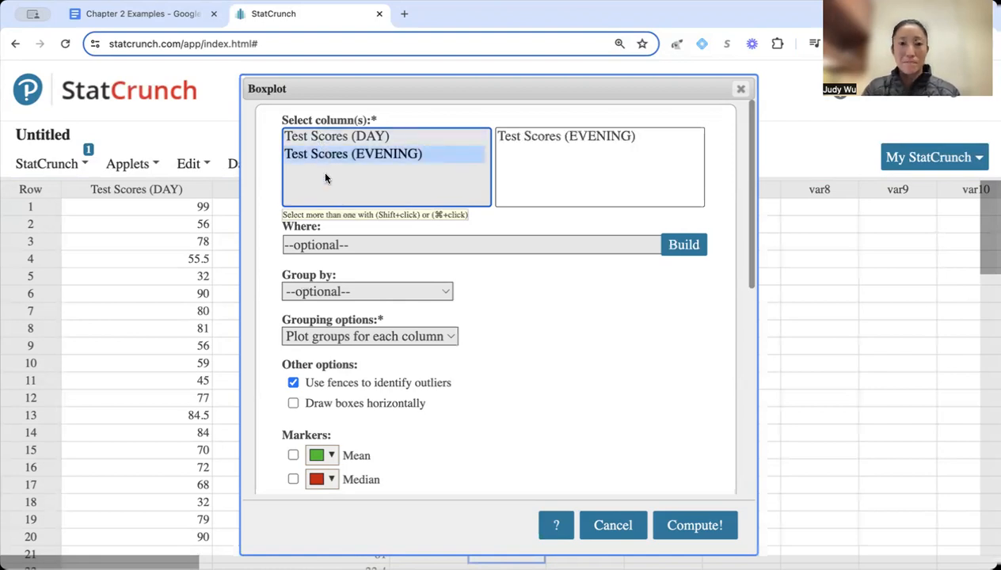
pyautogui.click(444, 293)
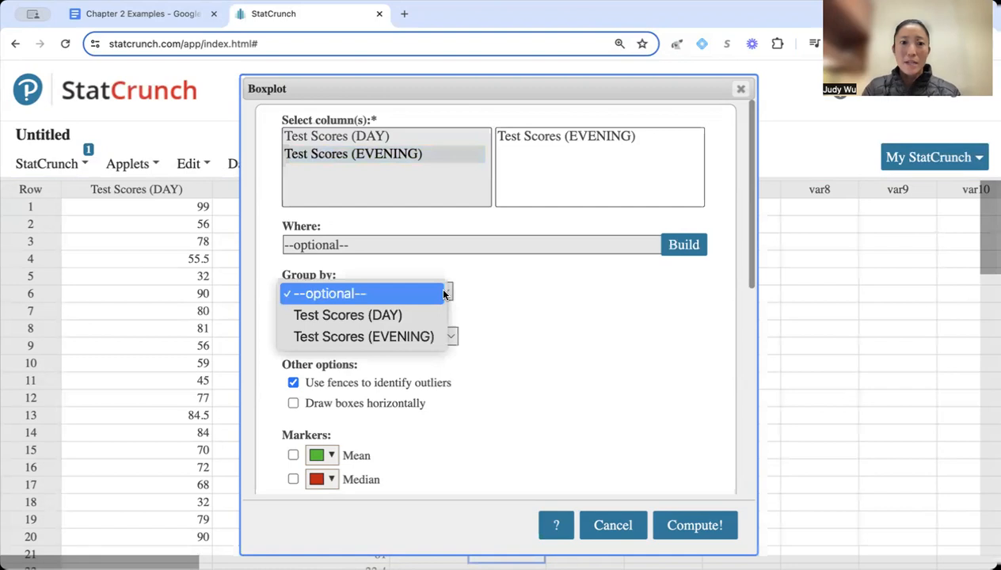
pyautogui.click(444, 293)
# - Set the boxplot's grouping option to Plot columns for each group and have the boxes drawn horizontally
pyautogui.click(448, 337)
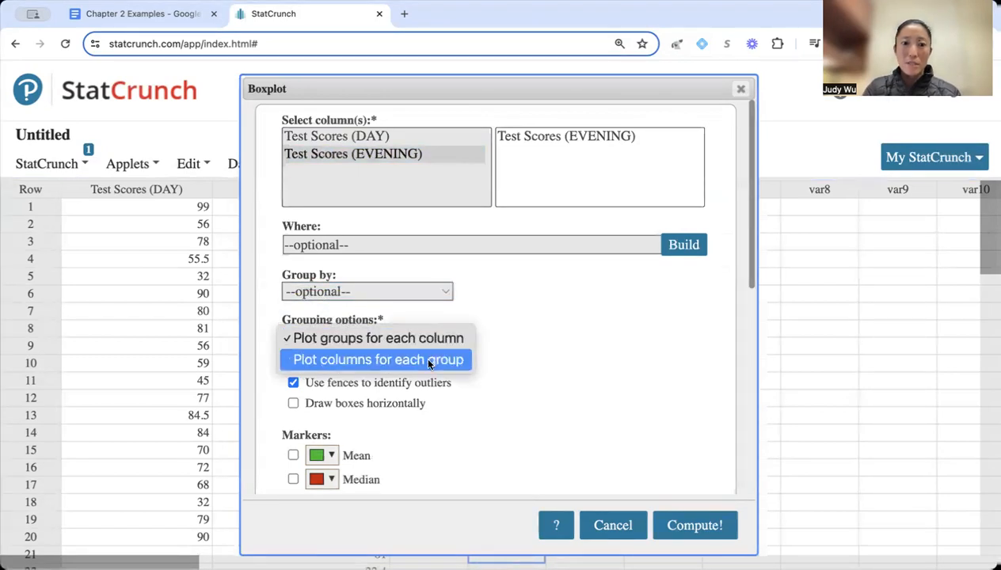
pyautogui.click(430, 362)
pyautogui.click(292, 402)
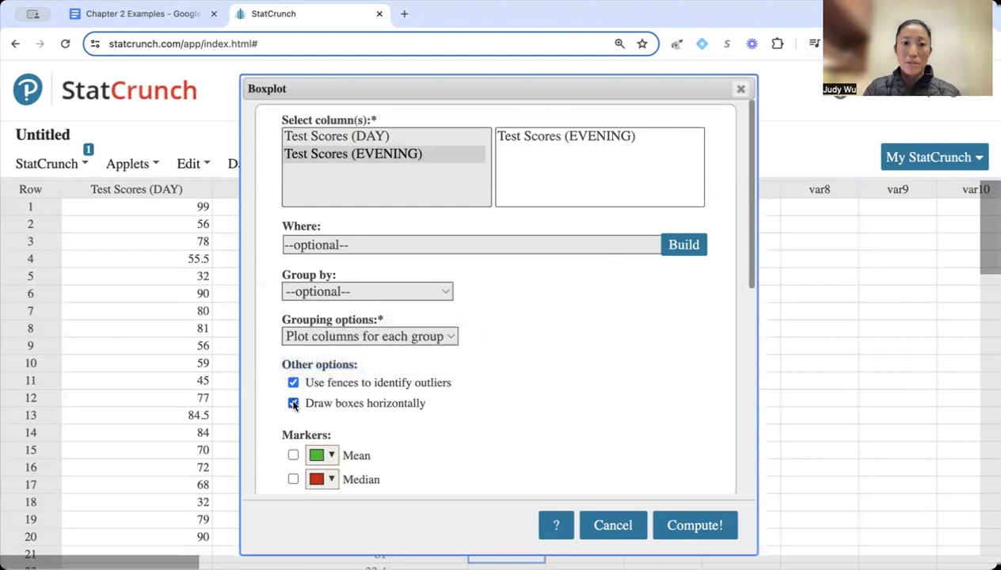
# - Add the mean marker and percent dividers to the boxplot and compute it
pyautogui.scroll(-4, 523, 362)
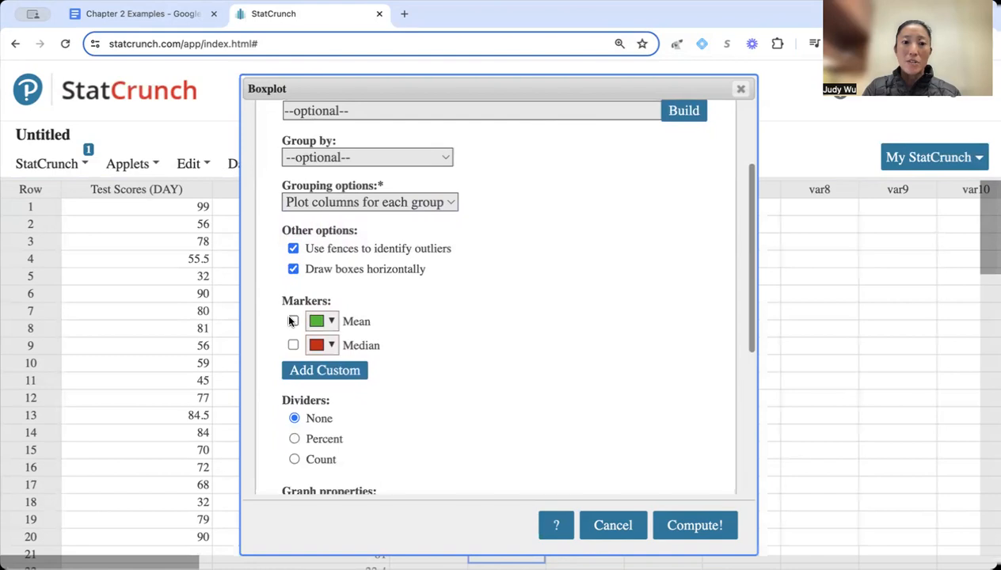
pyautogui.click(292, 320)
pyautogui.click(332, 320)
pyautogui.click(332, 321)
pyautogui.scroll(-3, 420, 307)
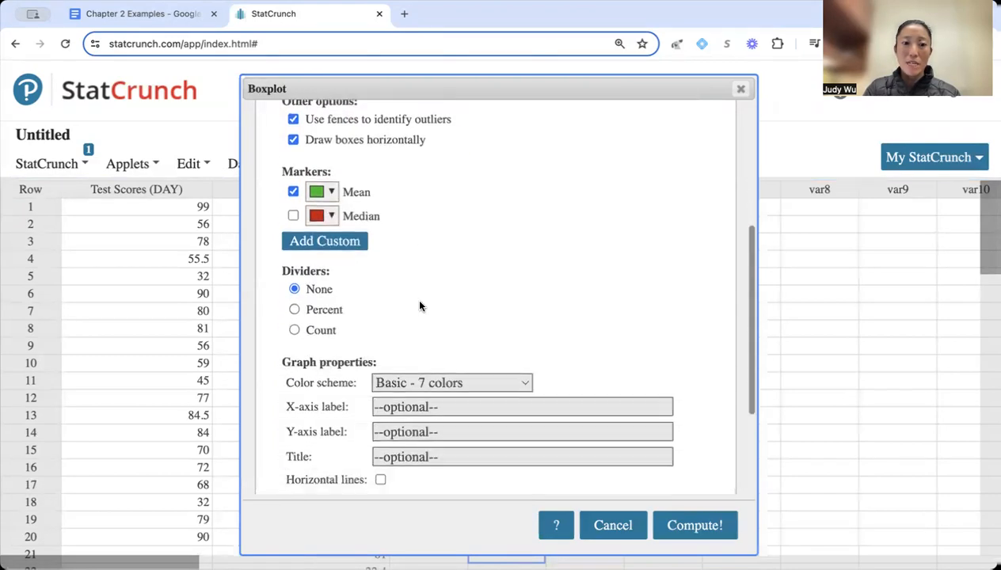
pyautogui.click(295, 308)
pyautogui.scroll(-4, 333, 314)
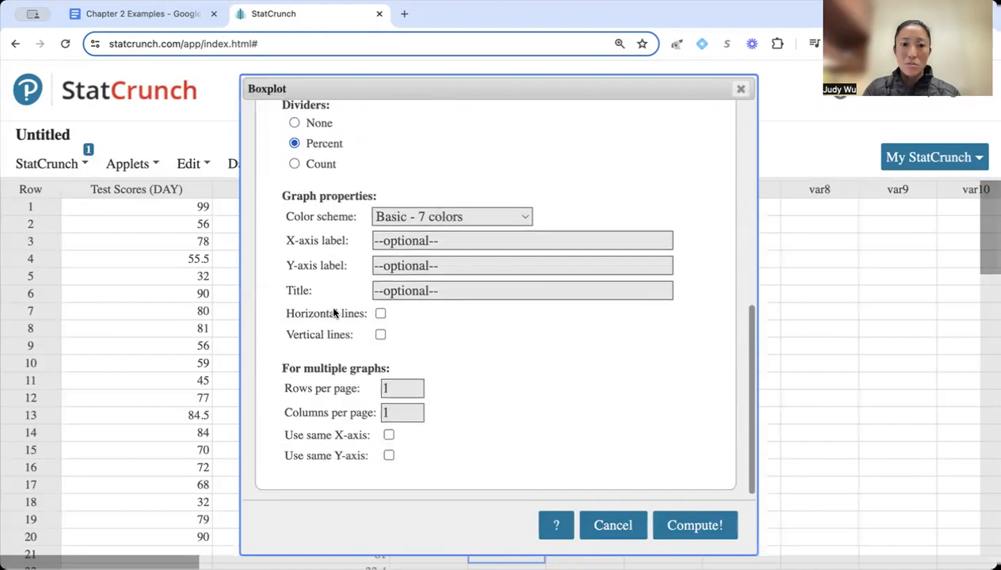
pyautogui.scroll(7, 333, 313)
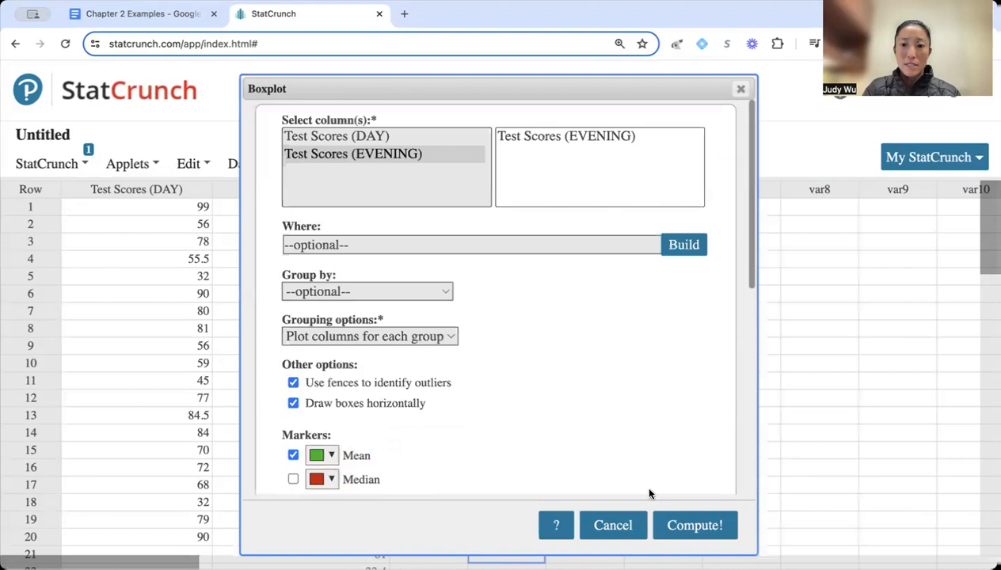
pyautogui.click(695, 527)
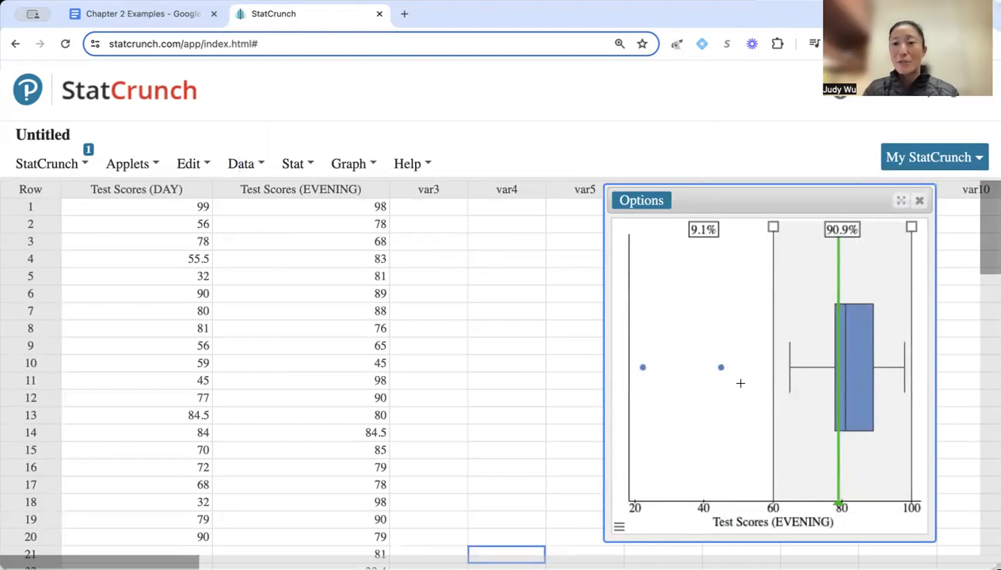
# - Edit the boxplot to include both Test Scores (DAY) and Test Scores (EVENING) and recompute it
pyautogui.click(643, 203)
pyautogui.click(637, 217)
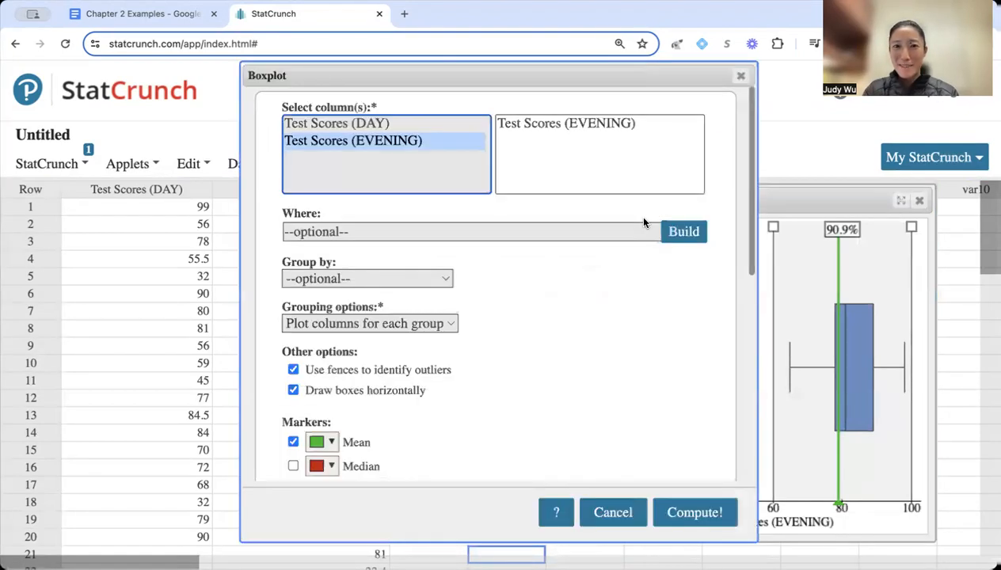
pyautogui.click(401, 122)
pyautogui.keyDown('shift'); pyautogui.click(400, 141); pyautogui.keyUp('shift')
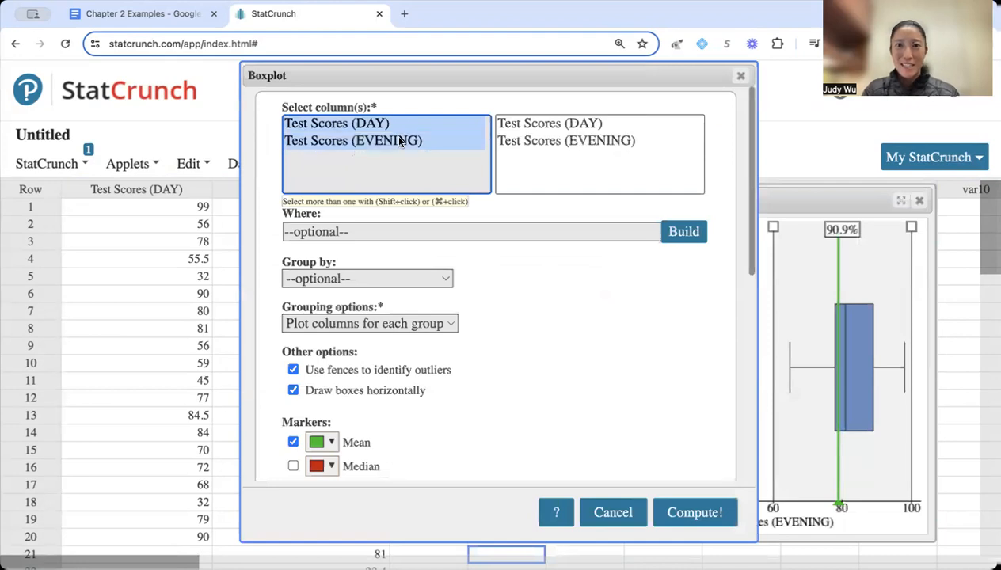
pyautogui.click(693, 513)
# - Move the boxplot window over the data table and enlarge it to fill most of the page
pyautogui.moveTo(717, 194); pyautogui.dragTo(191, 74)
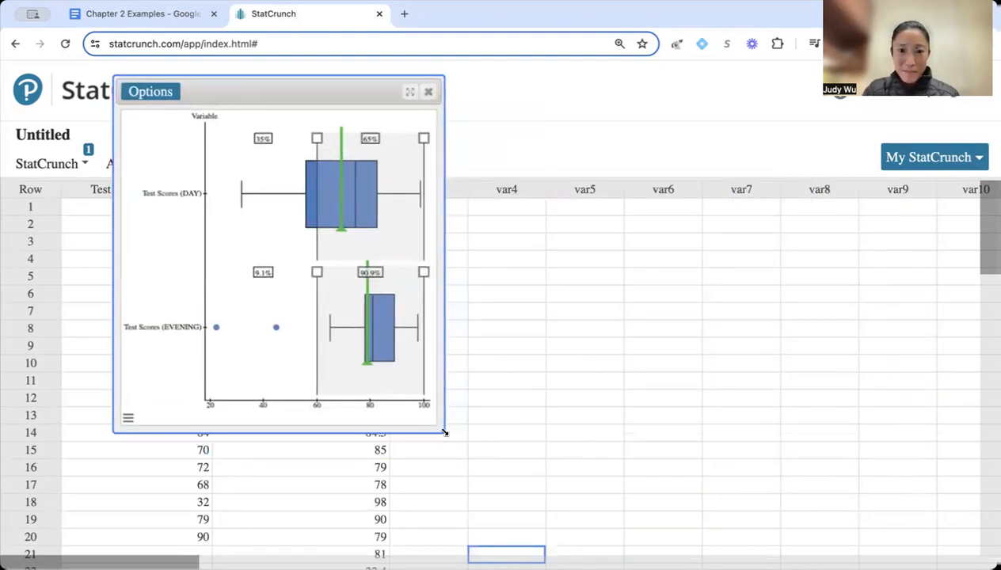
pyautogui.moveTo(441, 432); pyautogui.dragTo(820, 529)
pyautogui.moveTo(458, 87); pyautogui.dragTo(389, 76)
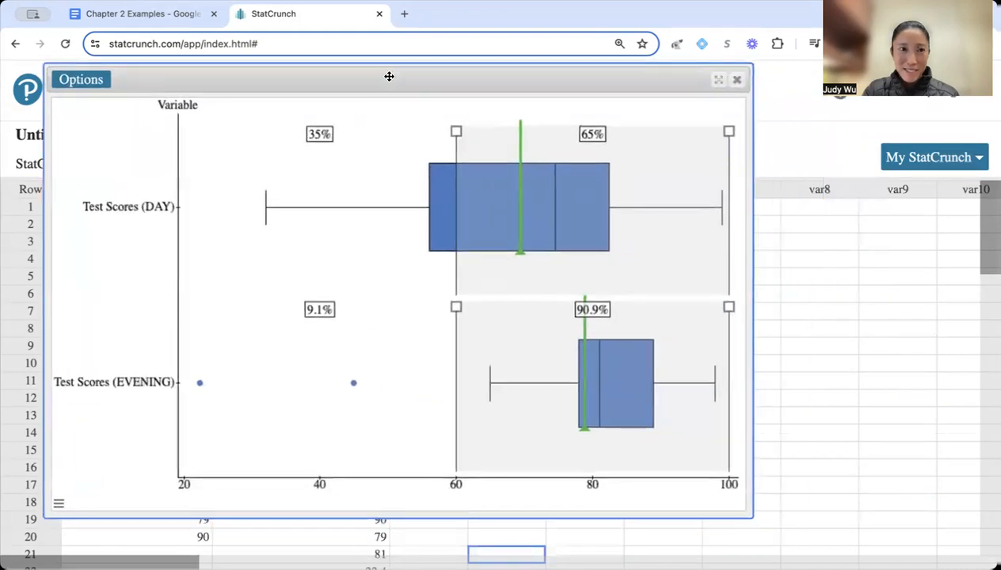
pyautogui.moveTo(751, 515); pyautogui.dragTo(828, 554)
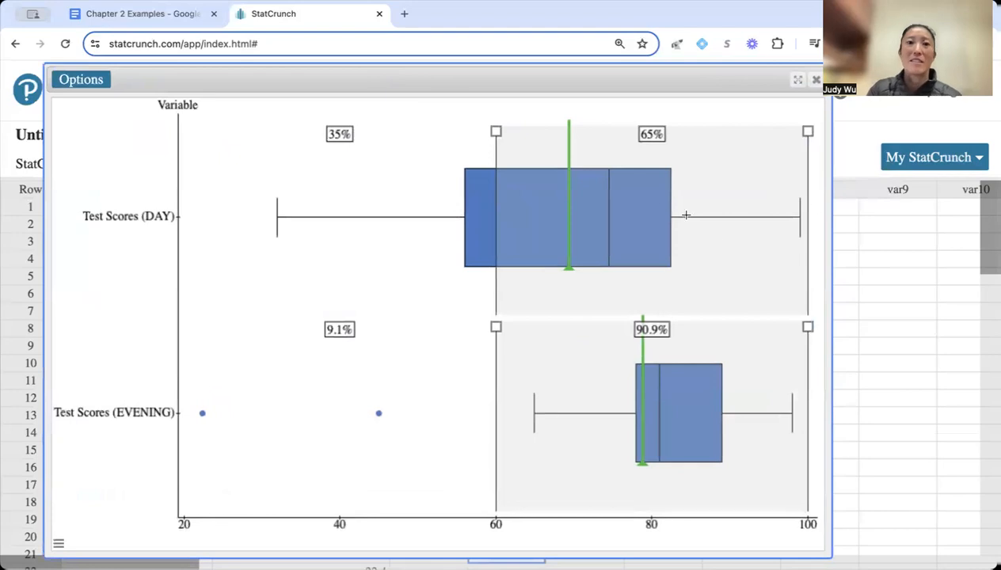
# - Highlight data points in the upper parts of the day and evening boxes and read the evening box's summary statistics
pyautogui.click(654, 207)
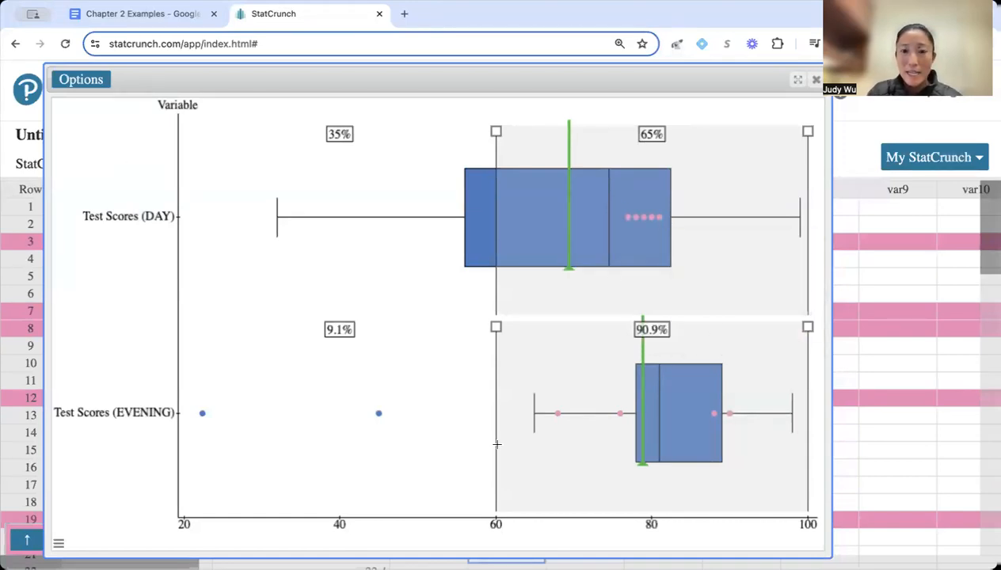
pyautogui.moveTo(643, 408)
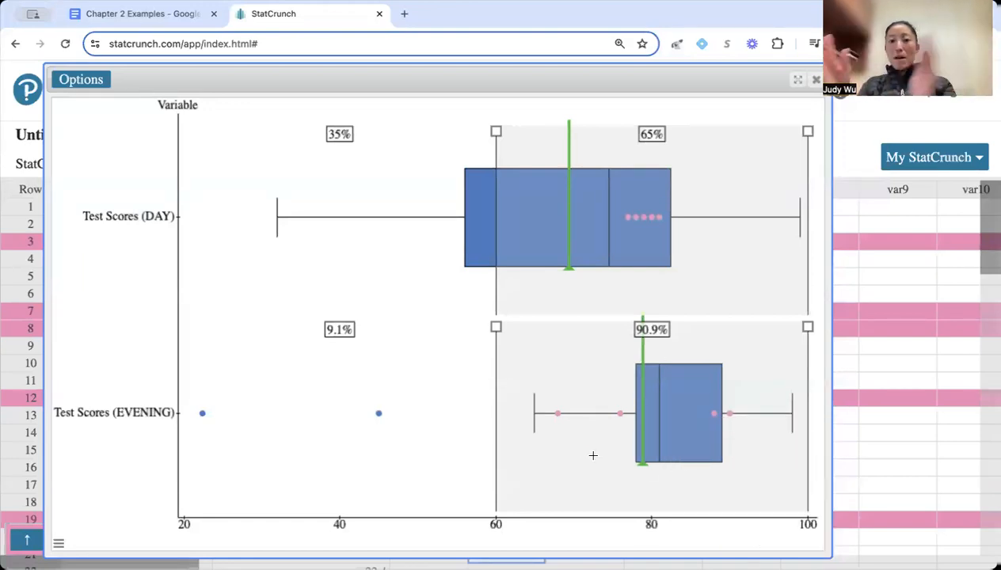
pyautogui.click(661, 392)
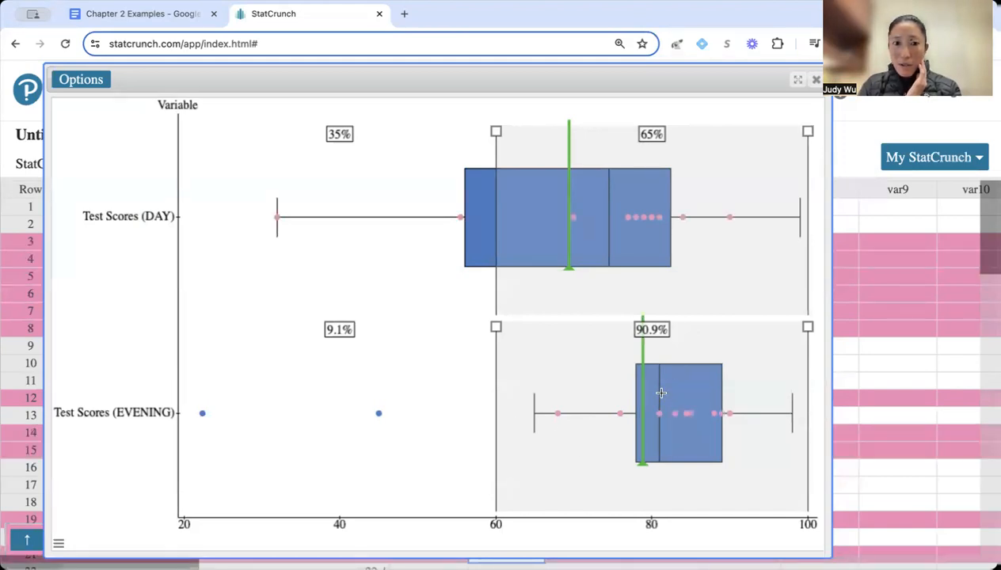
pyautogui.moveTo(679, 407)
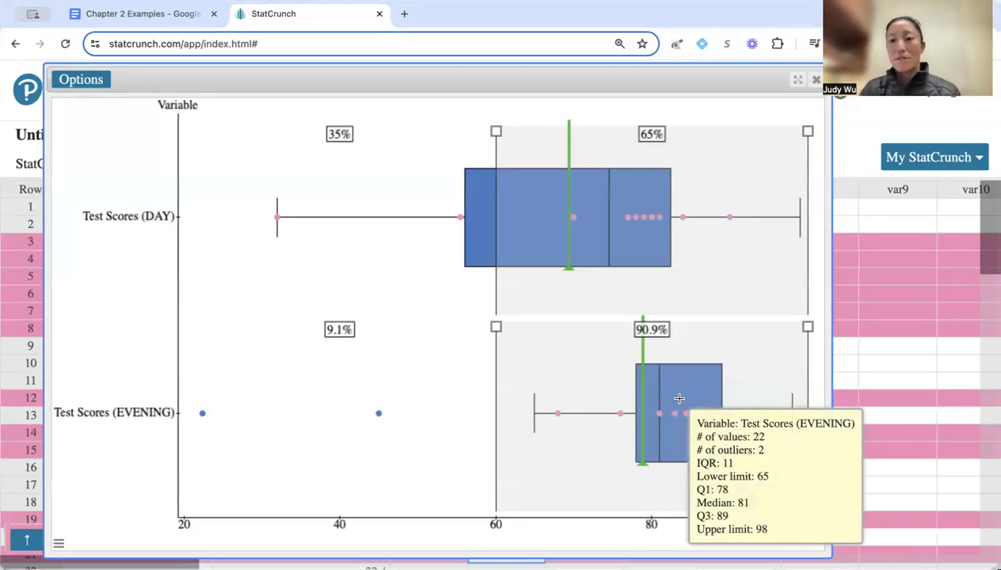
# - Highlight the upper evening outlier and inspect the row and score of each evening outlier
pyautogui.click(380, 413)
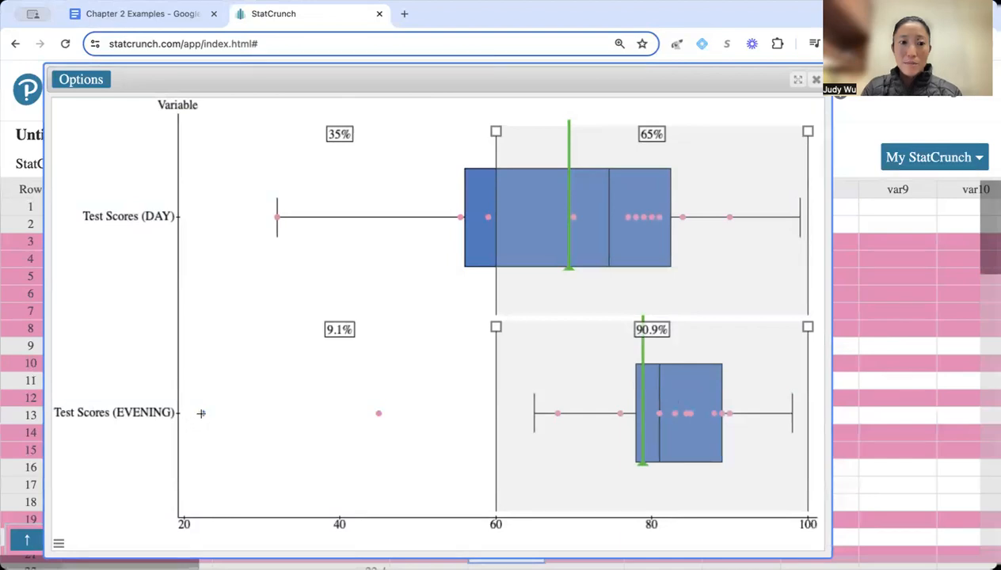
pyautogui.moveTo(201, 412)
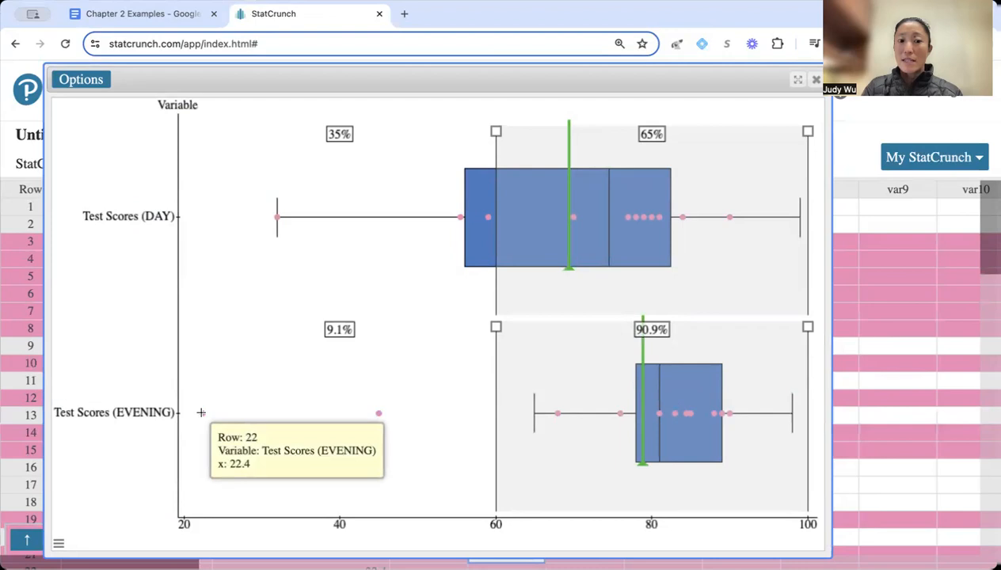
pyautogui.moveTo(378, 413)
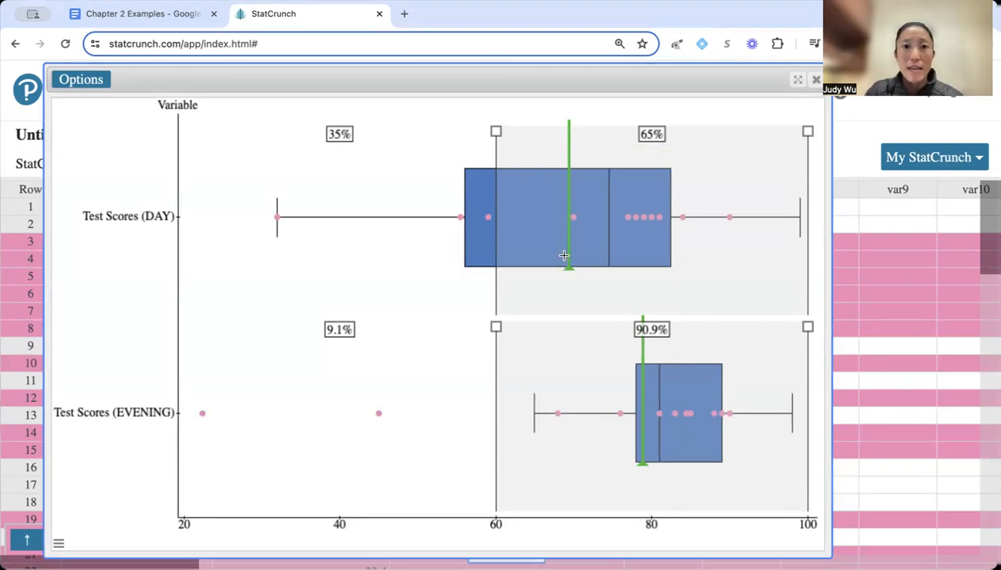
# - Compare the five-number summaries and interquartile ranges of the day and evening boxplots
pyautogui.moveTo(564, 255)
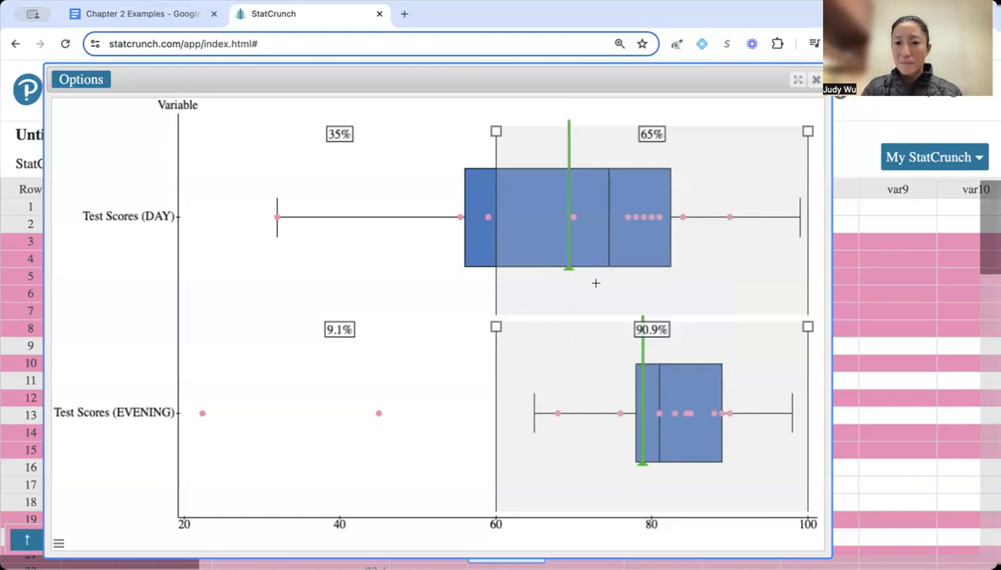
pyautogui.moveTo(682, 386)
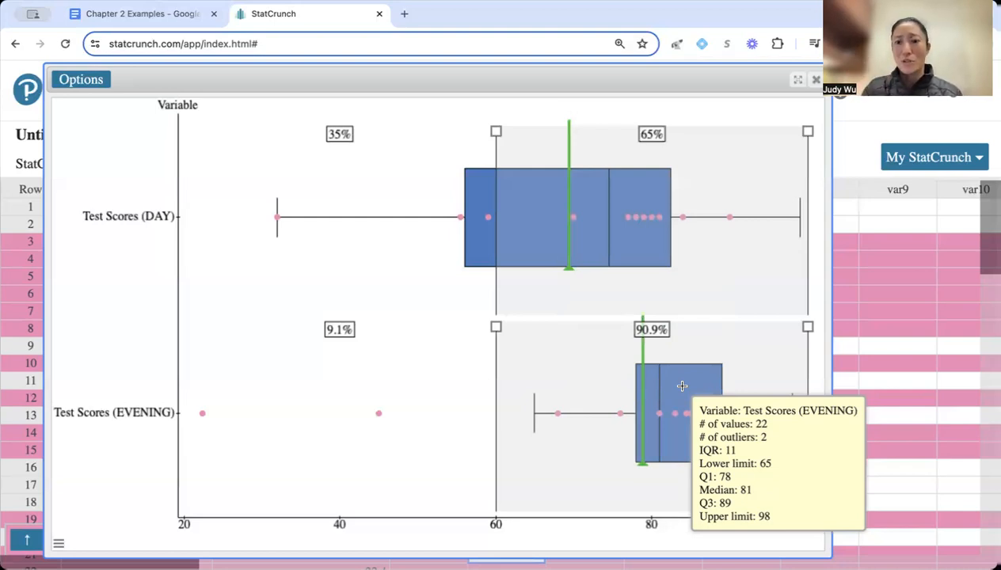
pyautogui.moveTo(470, 246)
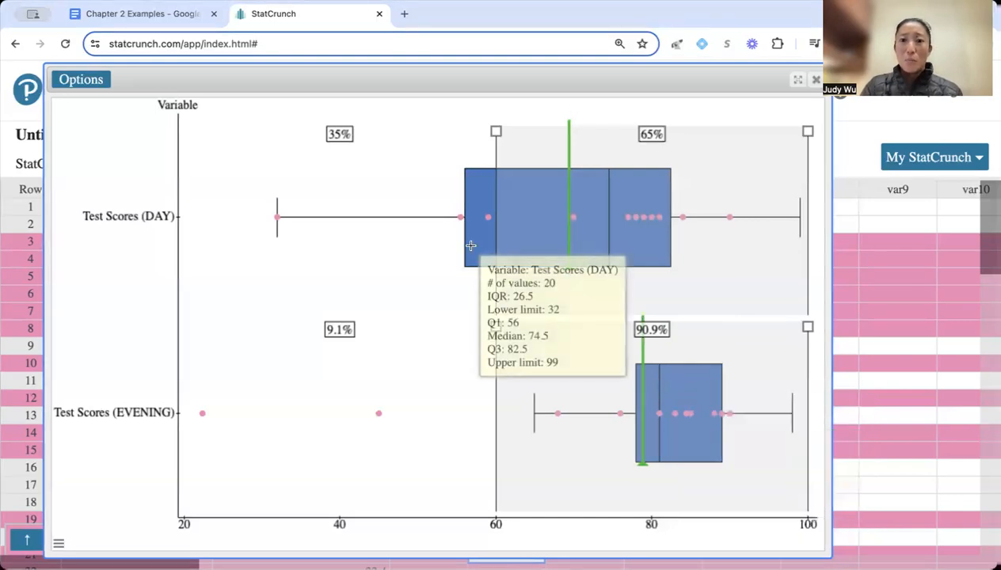